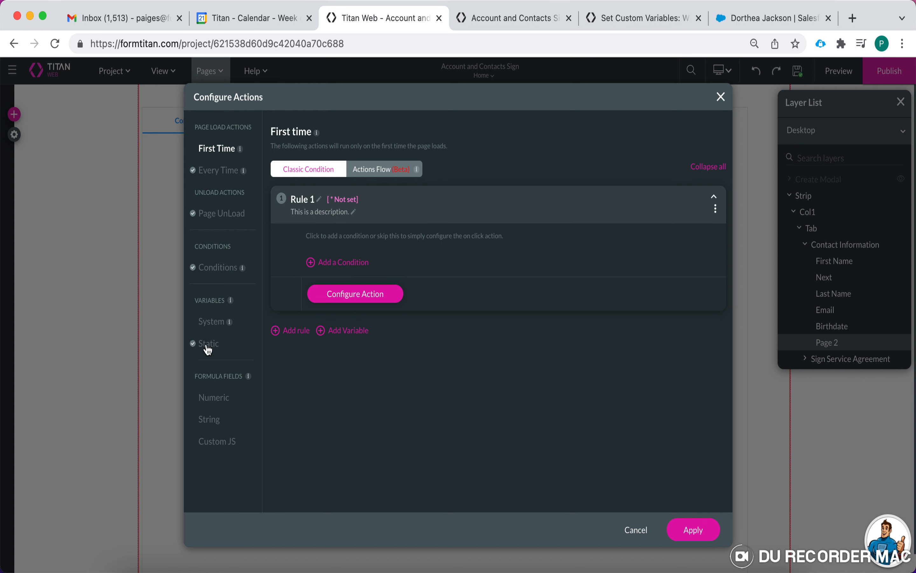
- Show the System variables page under VARIABLES in Configure Actions
click(212, 326)
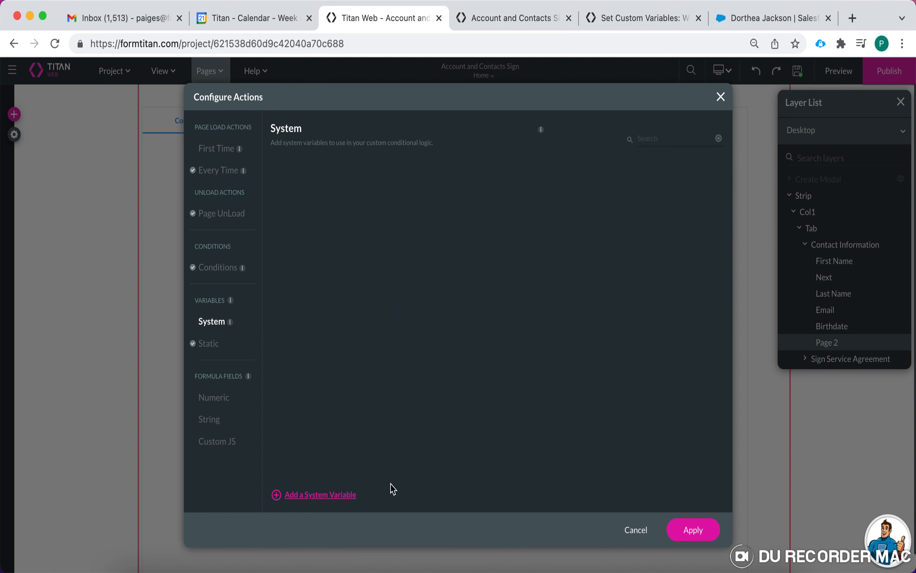
- Add a new system variable and set its value to Current IP
click(324, 495)
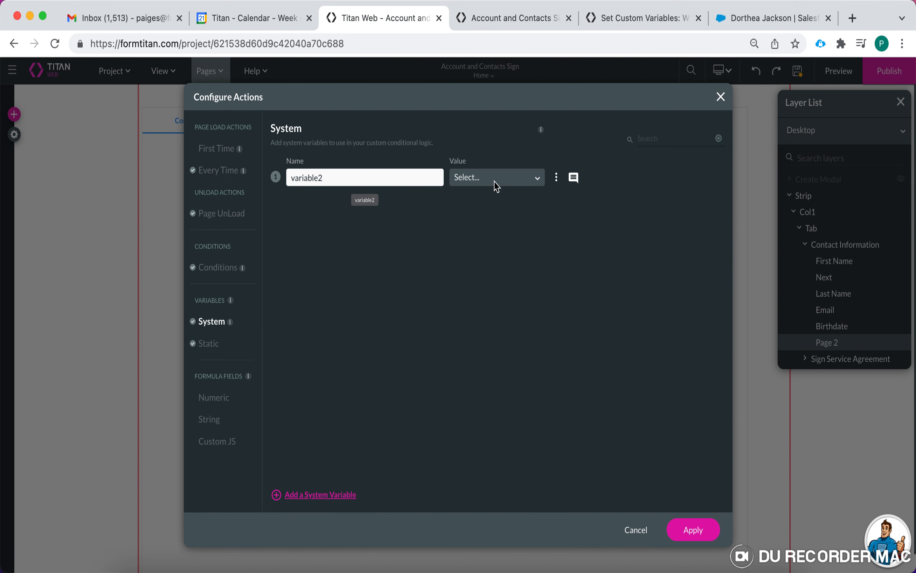
click(511, 182)
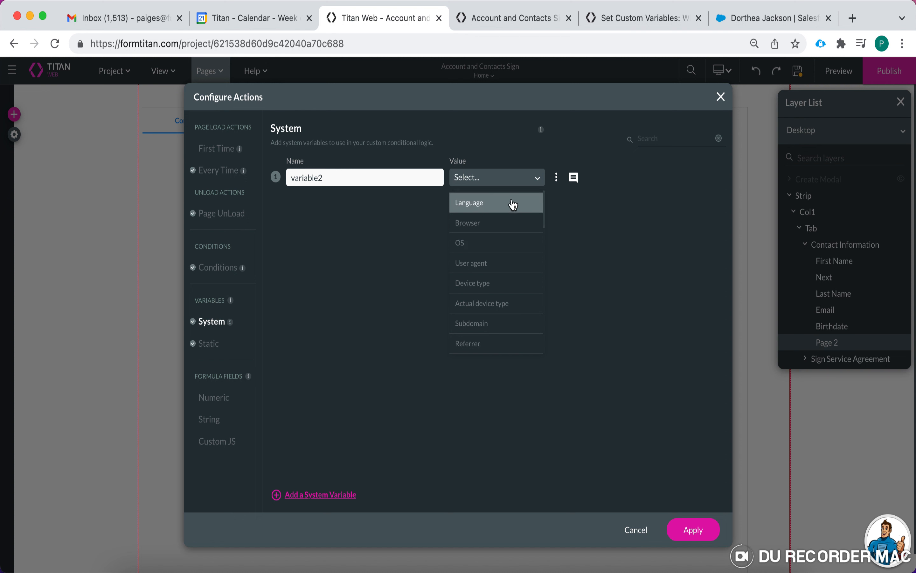
scroll(512, 305, down, 10)
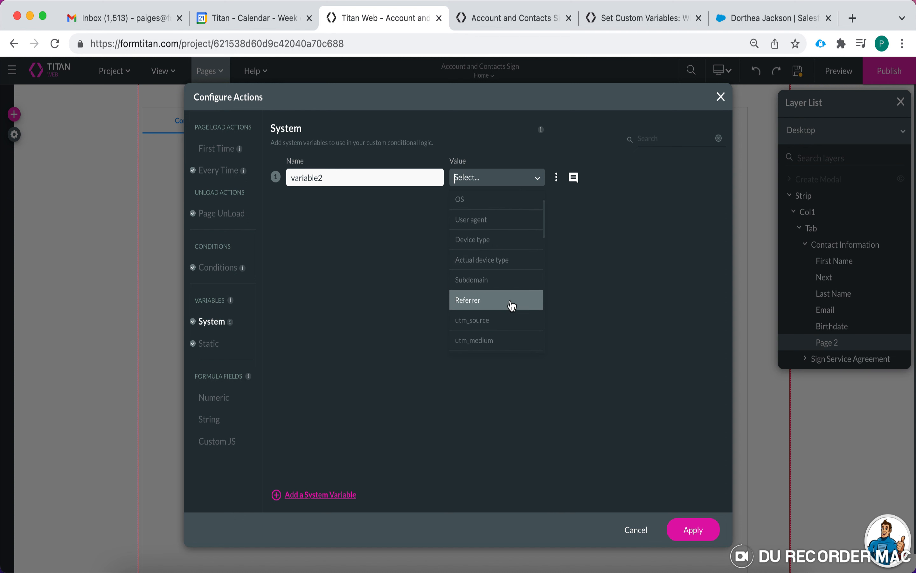
scroll(512, 306, down, 5)
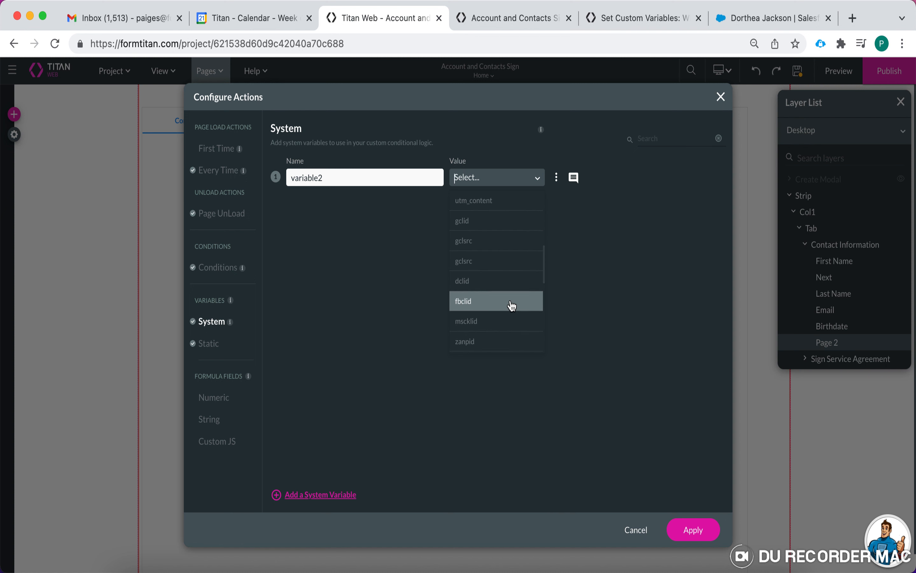
scroll(512, 305, up, 10)
scroll(510, 265, up, 4)
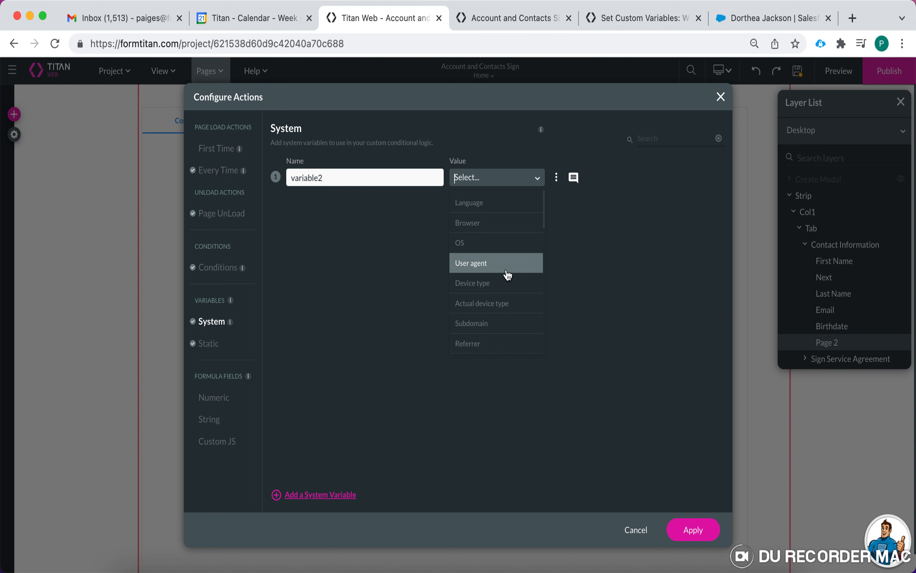
scroll(512, 269, down, 1)
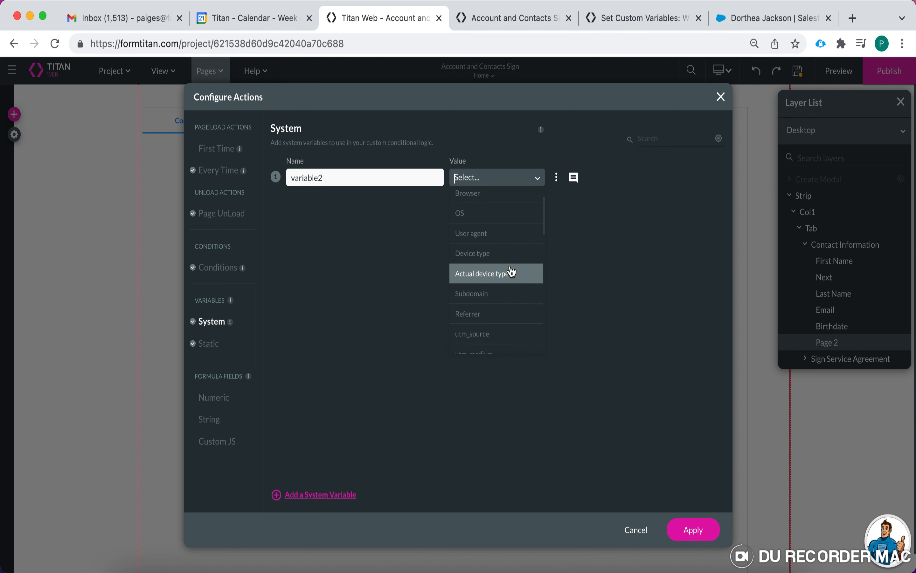
scroll(517, 290, down, 2)
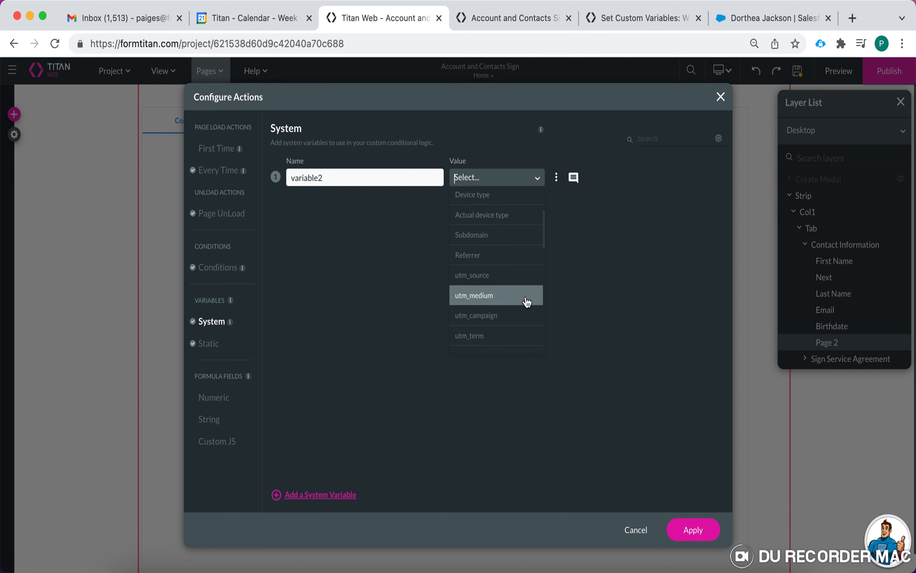
scroll(527, 302, down, 1)
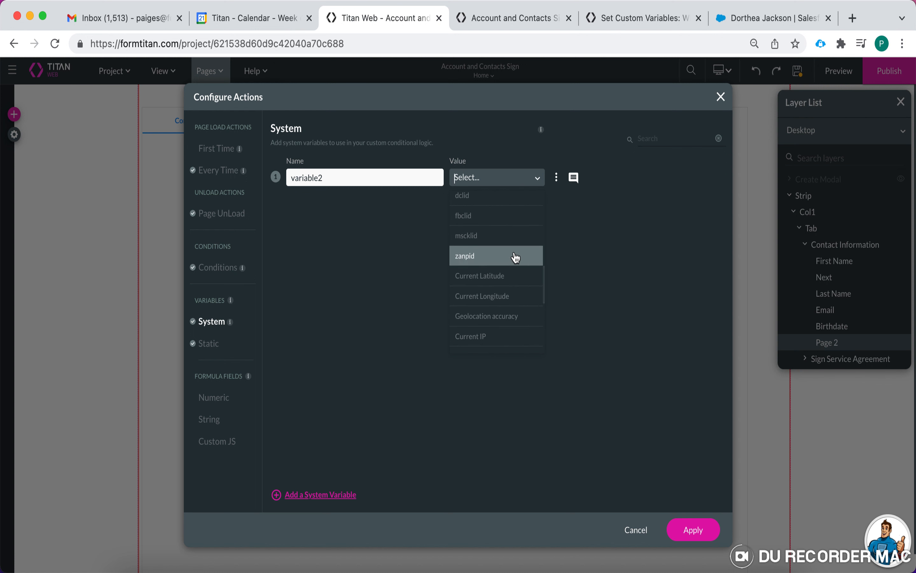
scroll(523, 306, down, 1)
scroll(523, 306, down, 3)
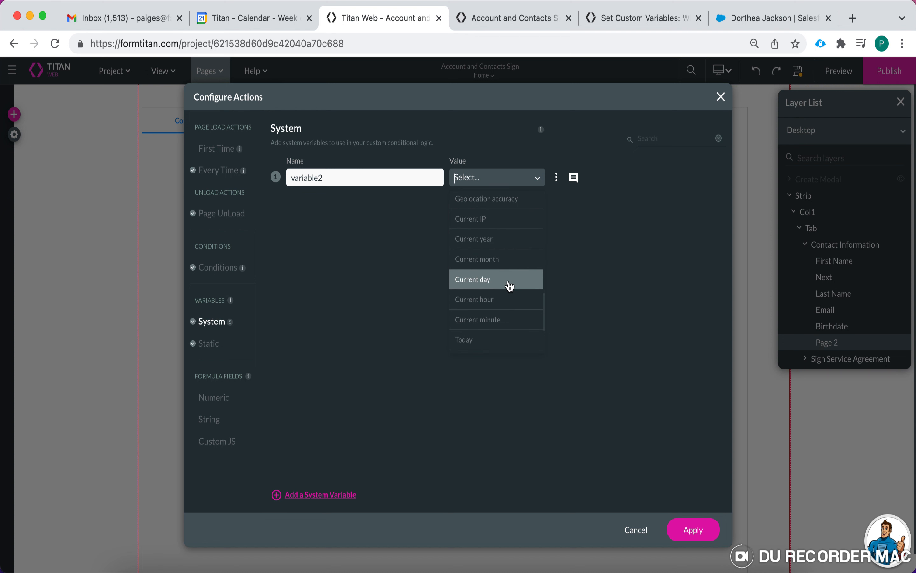
scroll(513, 303, down, 1)
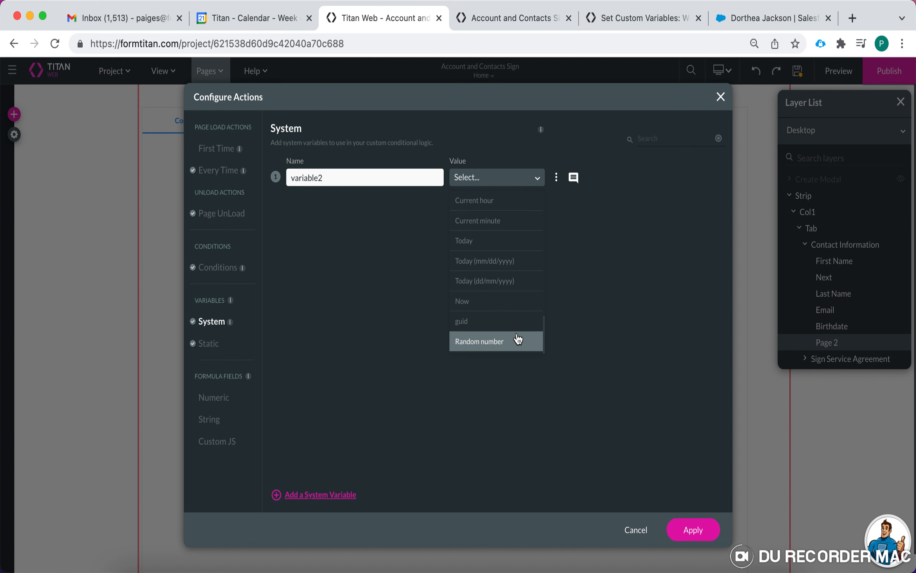
scroll(514, 247, up, 10)
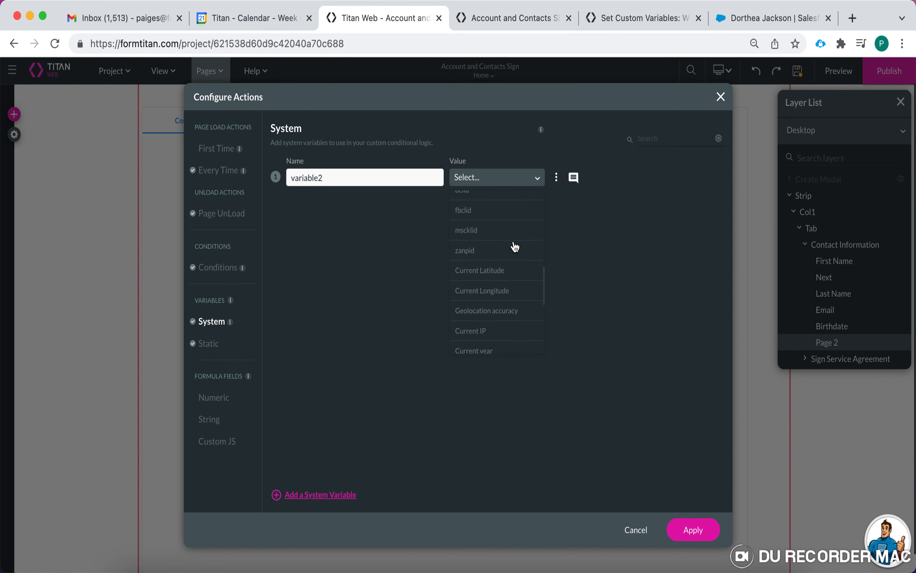
scroll(514, 247, up, 2)
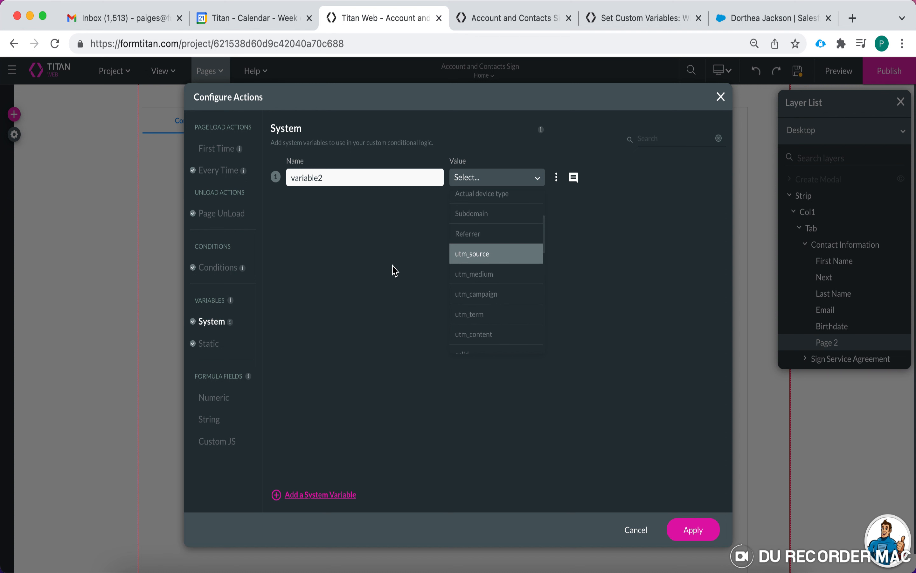
scroll(485, 237, up, 3)
scroll(505, 276, up, 2)
scroll(505, 277, down, 10)
scroll(505, 277, down, 8)
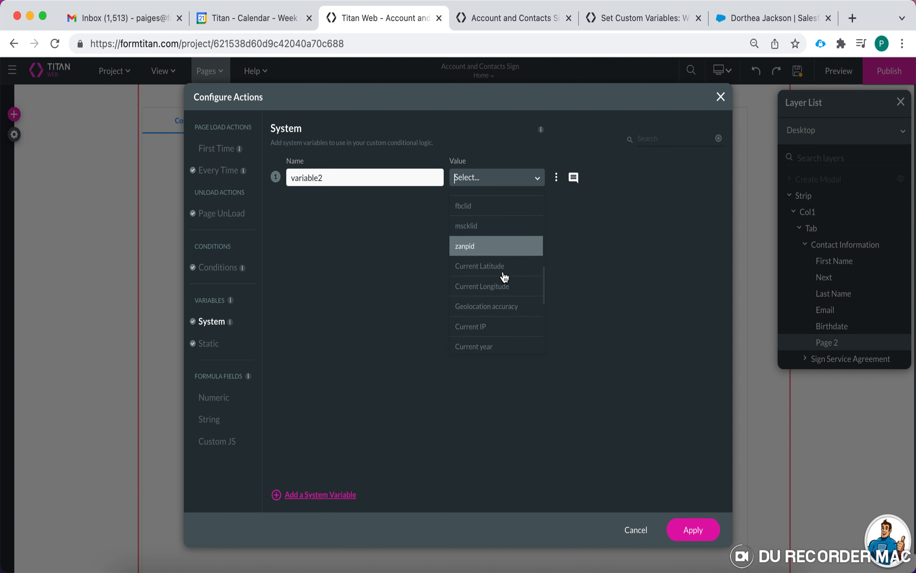
click(489, 243)
- Rename the variable2 system variable to ipaddress and move to the Static variables
drag(342, 177, 274, 179)
text(ipaddress)
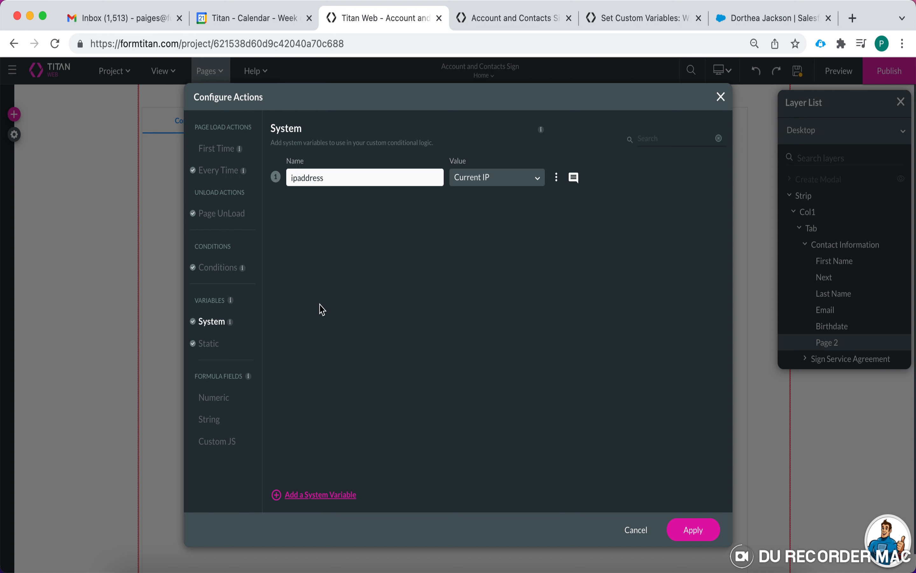
click(208, 343)
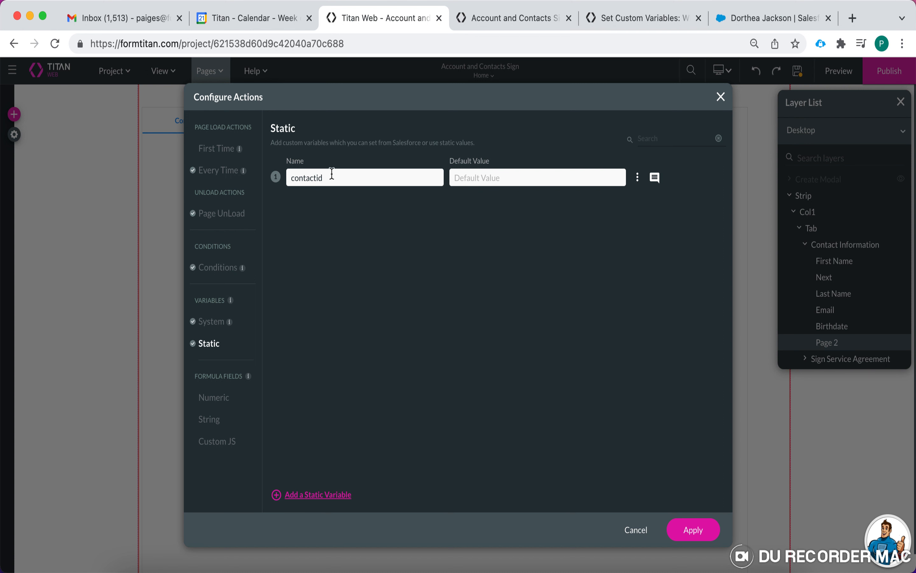
- Add static variable variable3, rename it to programname, and leave its Default Value empty
click(321, 495)
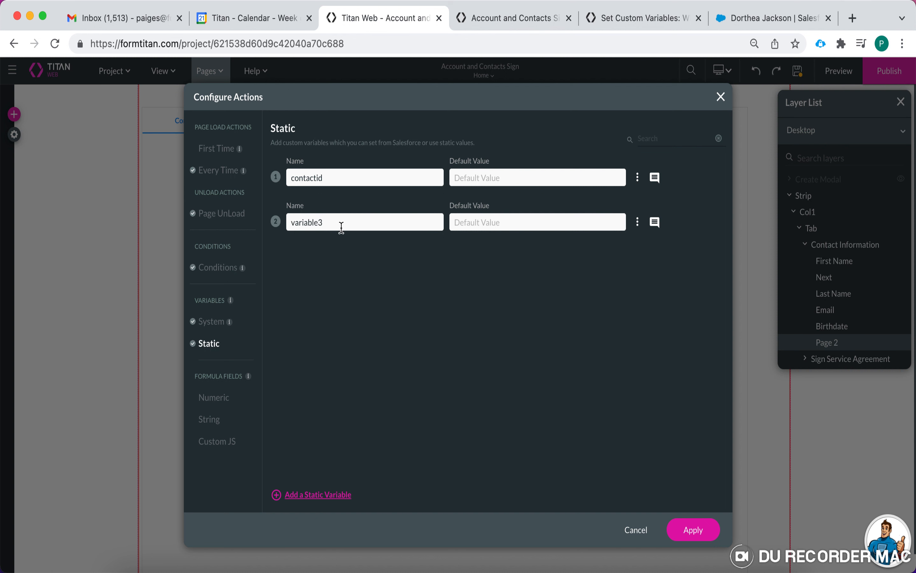
drag(333, 223, 264, 228)
text(programname)
click(497, 227)
- Apply the variables, save the project, then re-save and apply the Next button's Salesforce Action flow
click(696, 529)
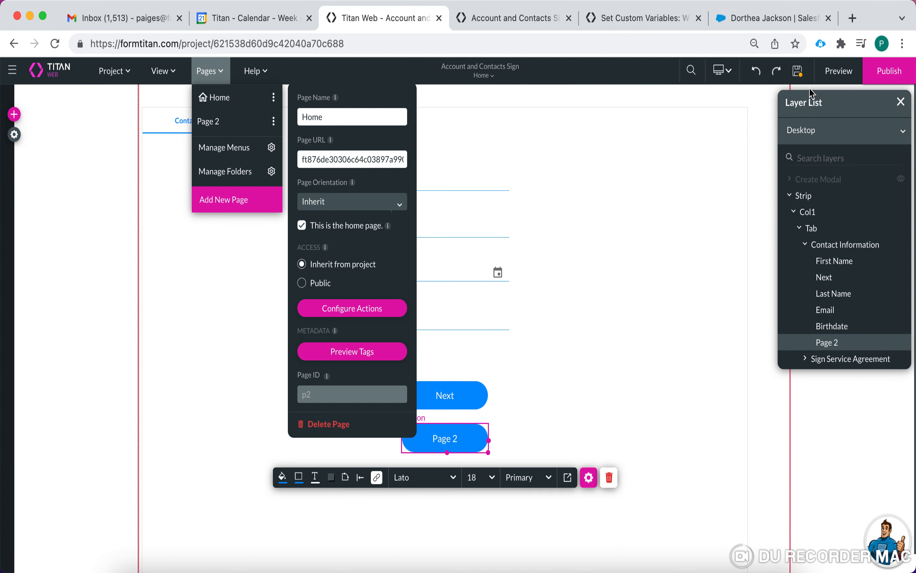
click(798, 72)
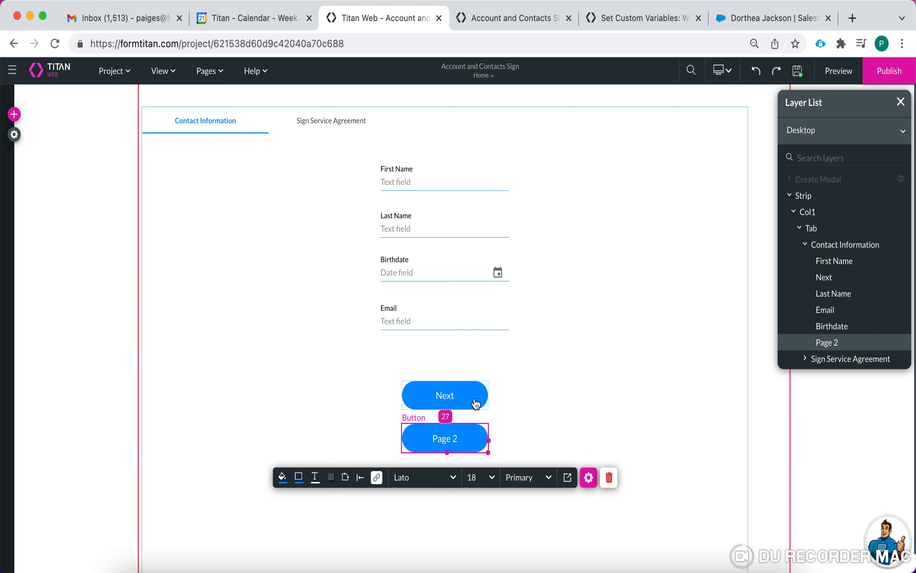
click(438, 400)
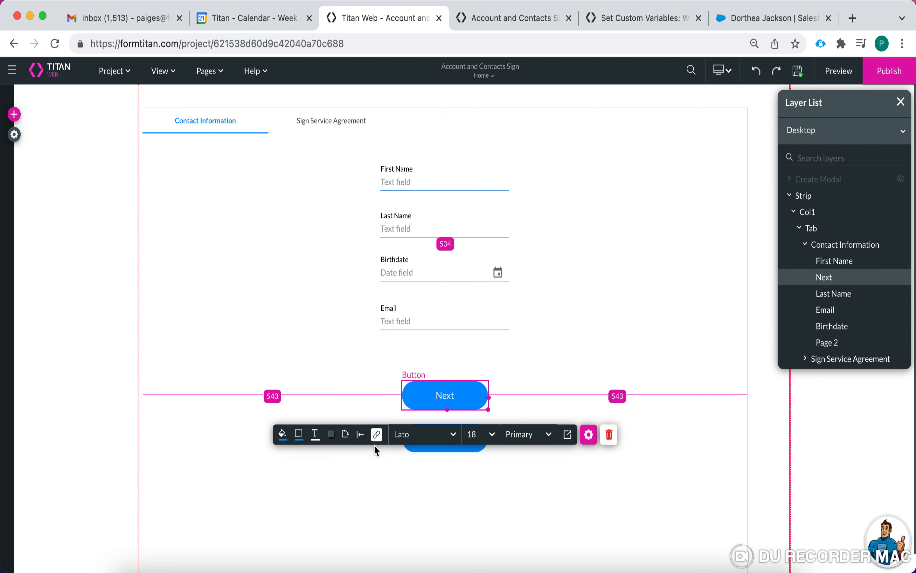
click(376, 435)
click(262, 322)
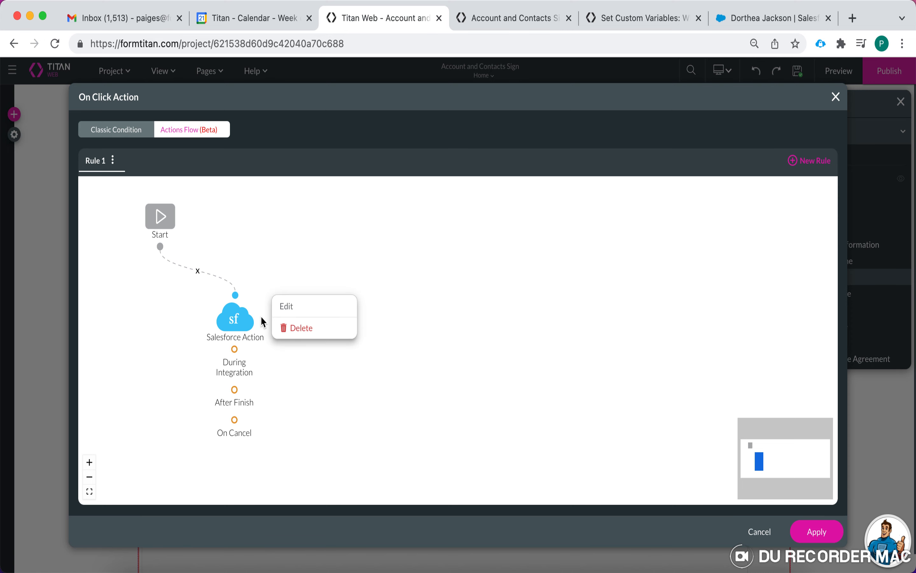
click(301, 311)
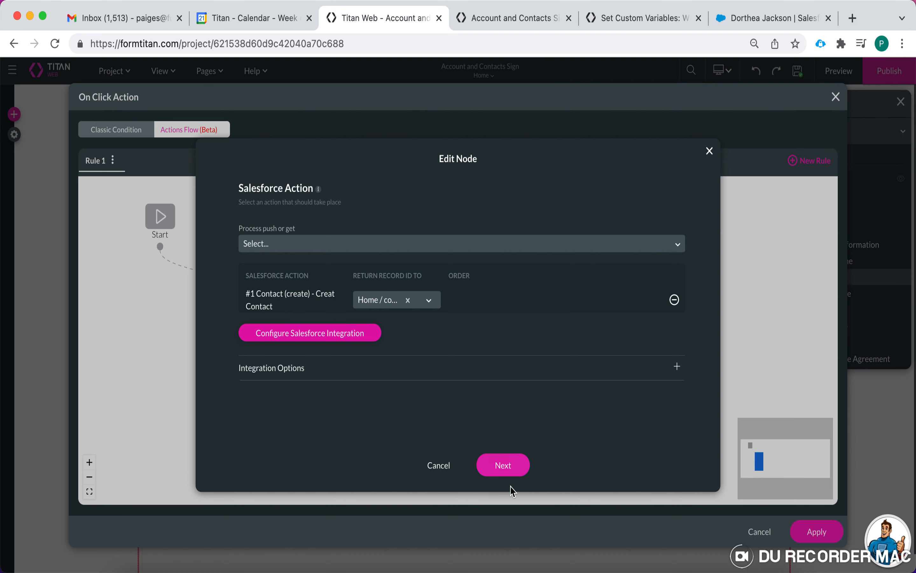
click(510, 471)
click(536, 467)
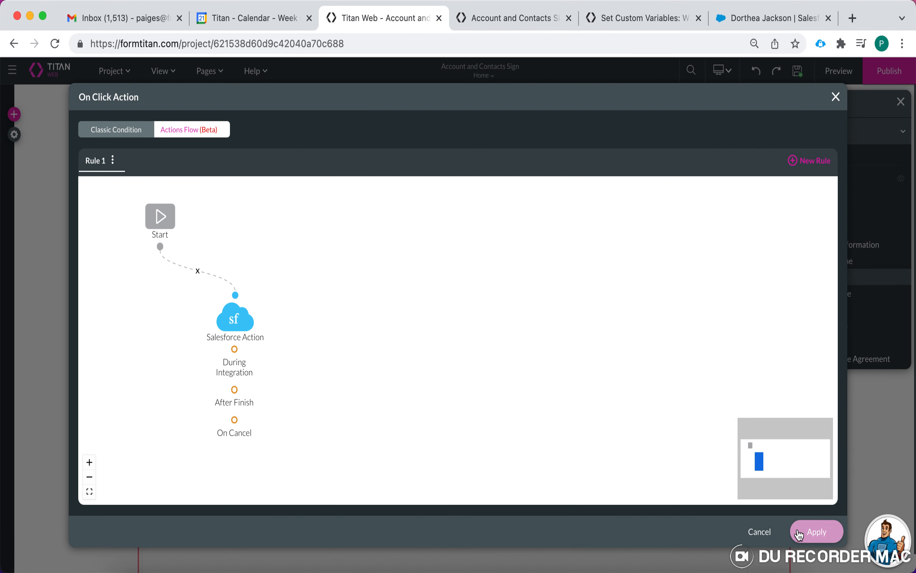
click(799, 532)
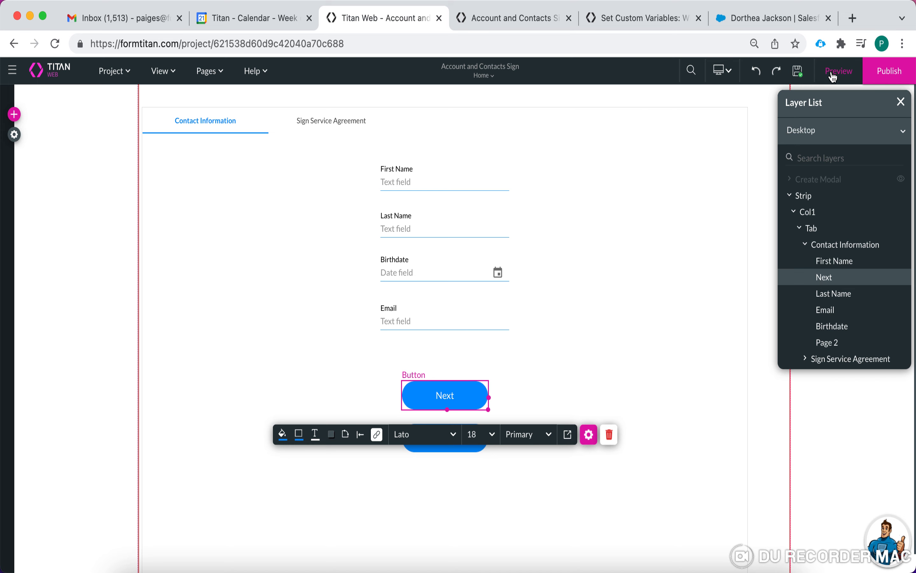
- In the preview, enter a test contact's first and last name, birthdate and e-mail, submit, and open Debug
click(797, 71)
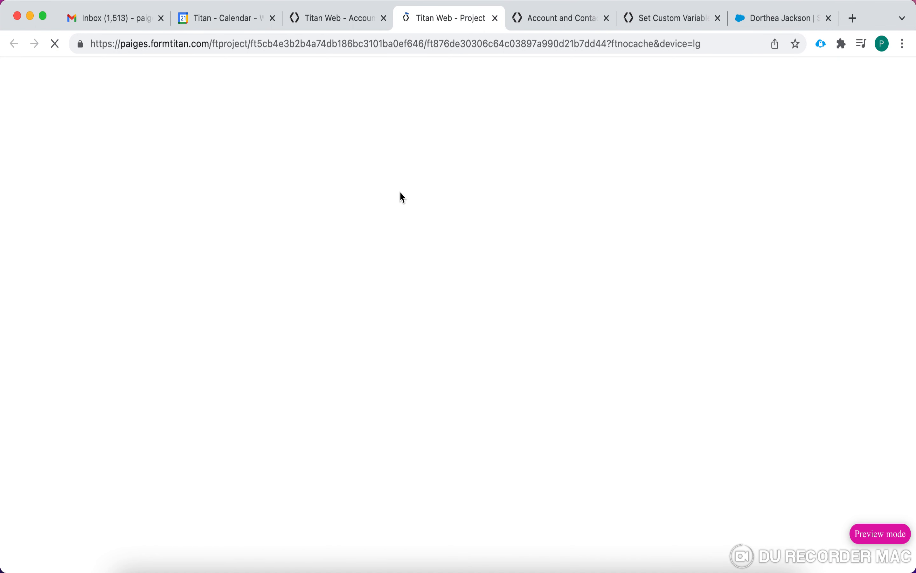
click(362, 185)
click(408, 242)
text(W)
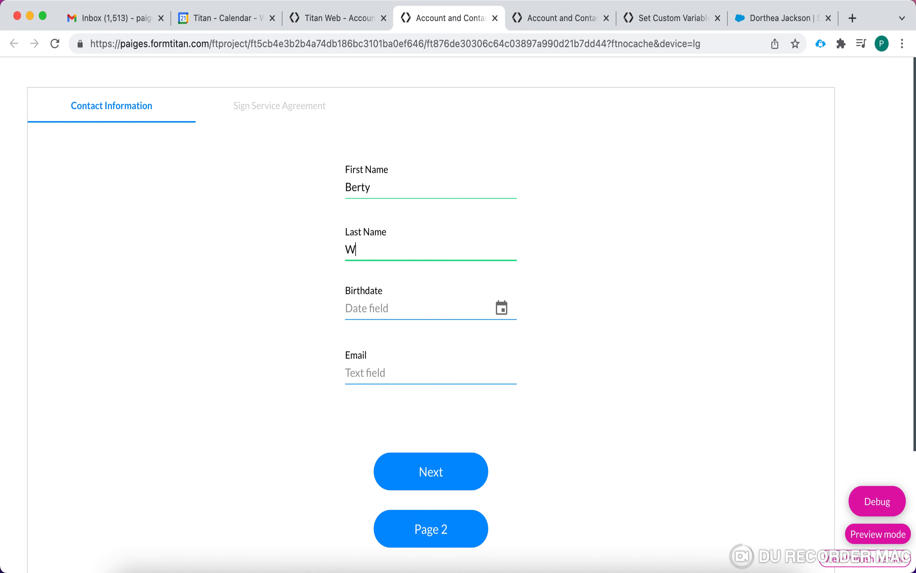
text(hite)
click(409, 307)
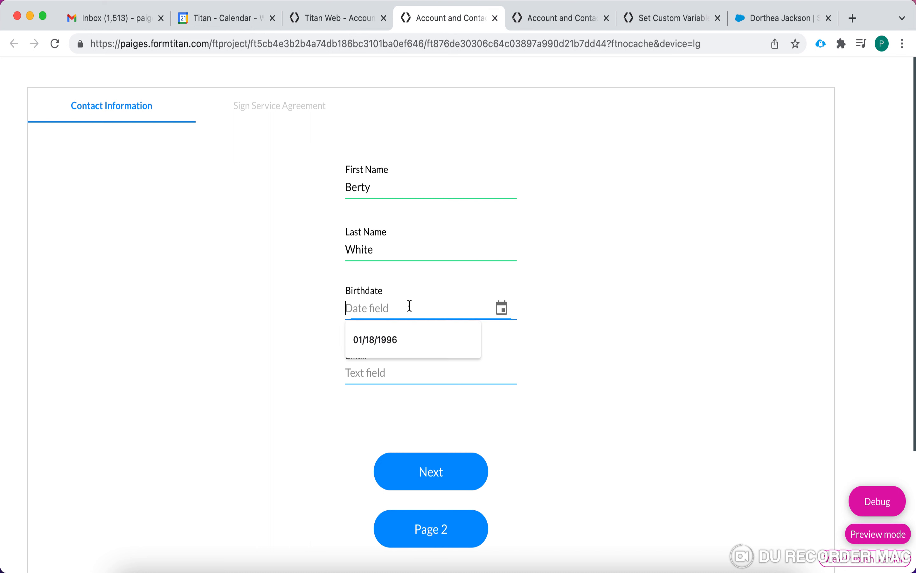
text(02/22/)
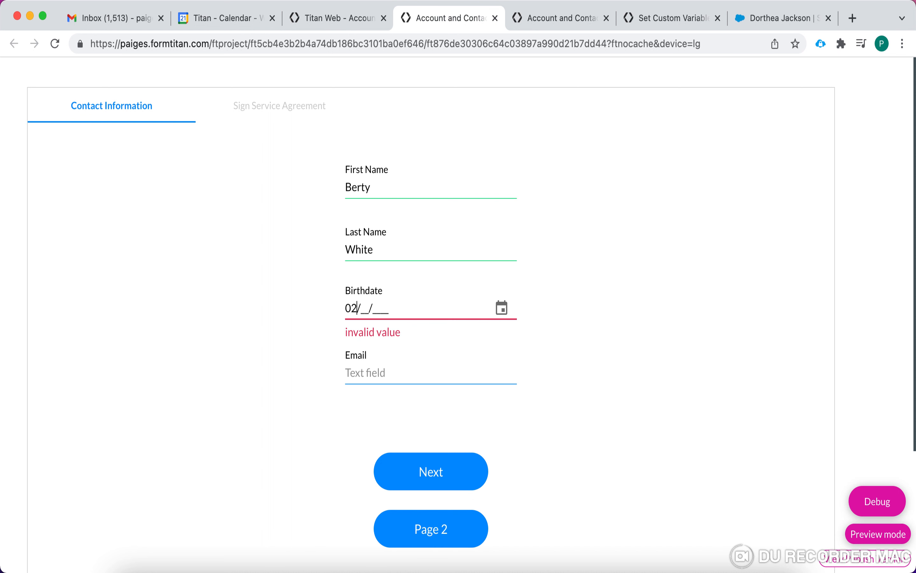
text(1978)
click(384, 376)
click(435, 478)
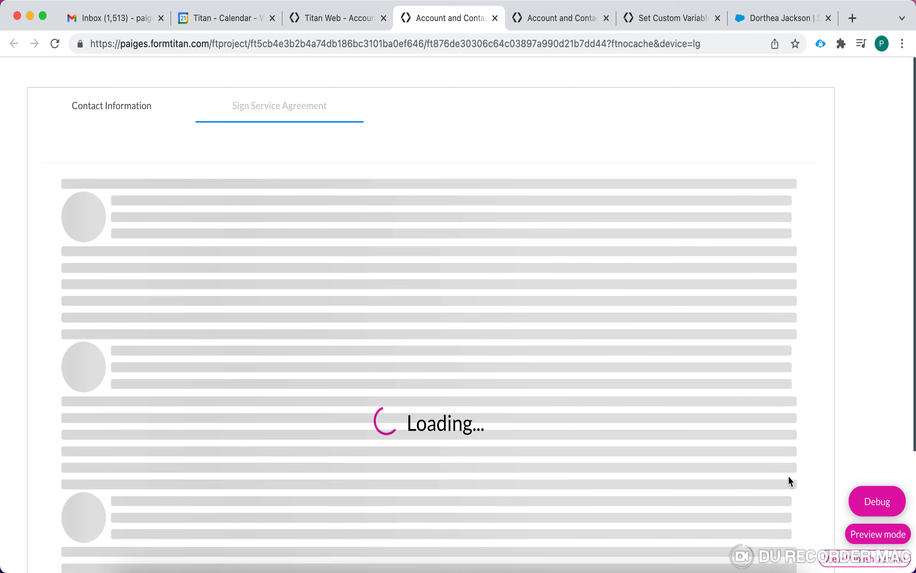
click(875, 499)
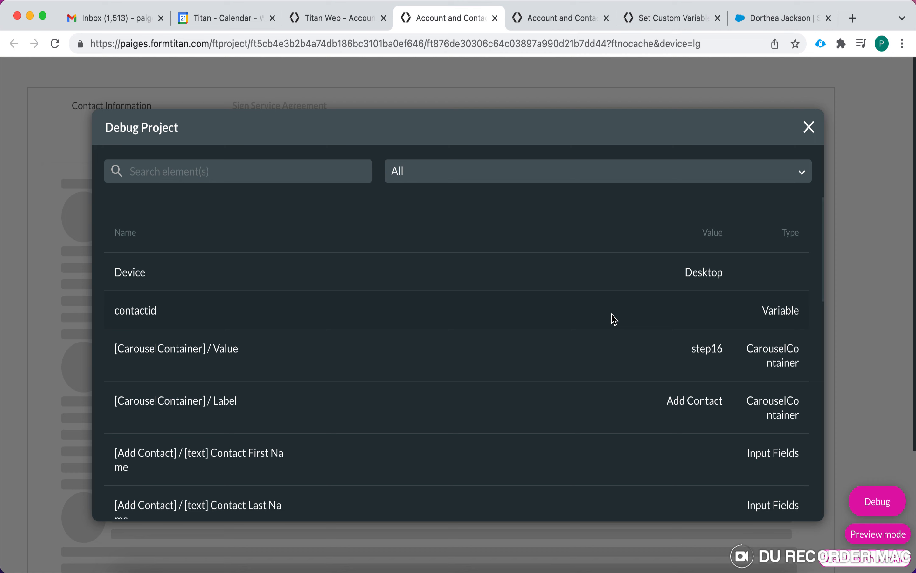
- Check that contactid and ipaddress hold values in the Debug Project list, then close it
scroll(659, 394, down, 7)
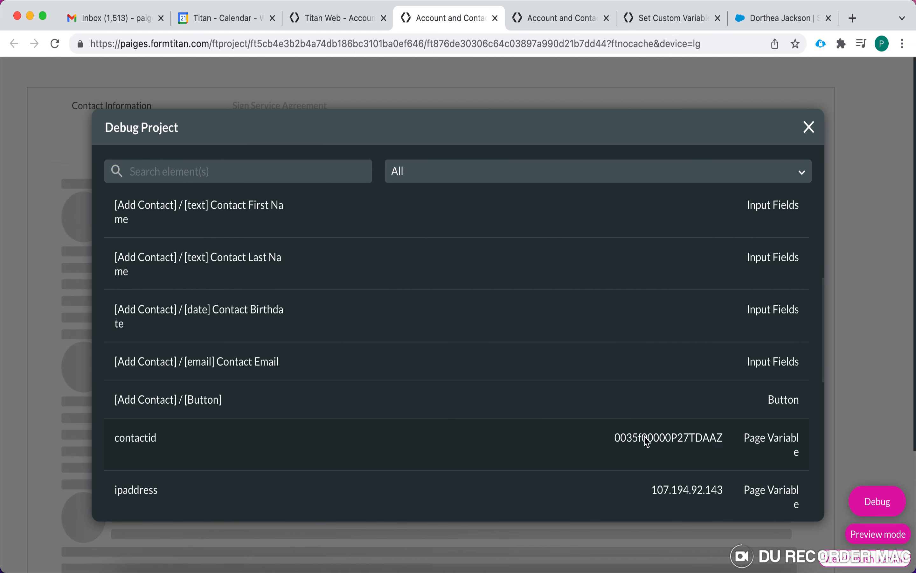
scroll(646, 441, down, 1)
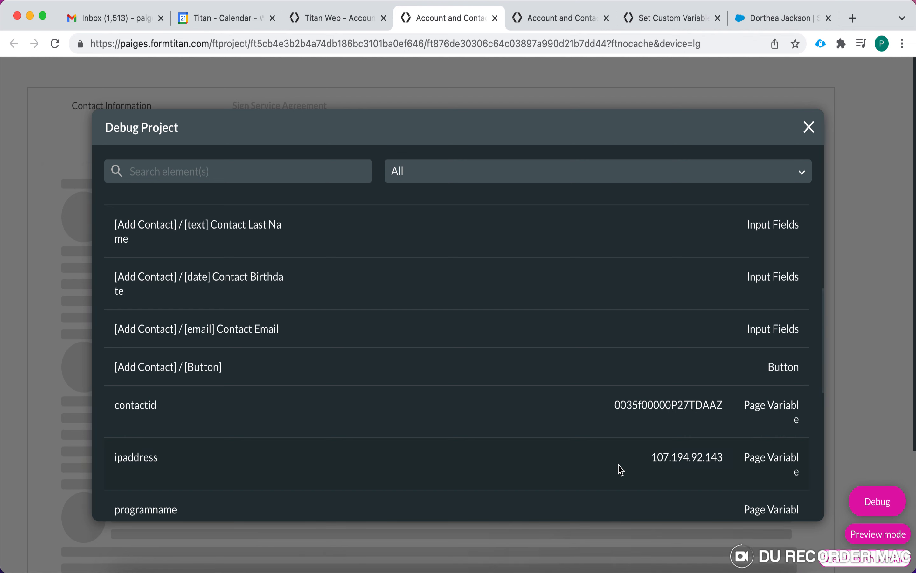
scroll(621, 470, down, 4)
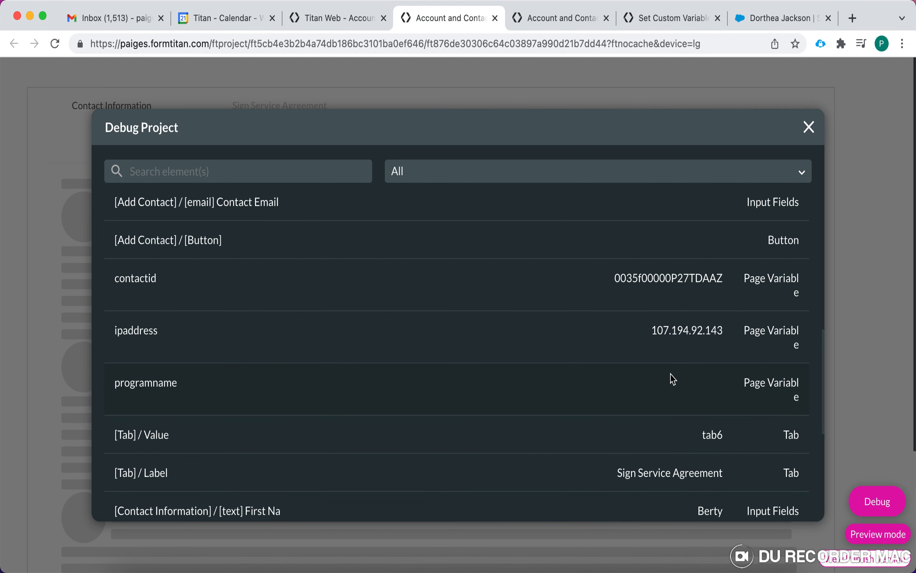
click(808, 127)
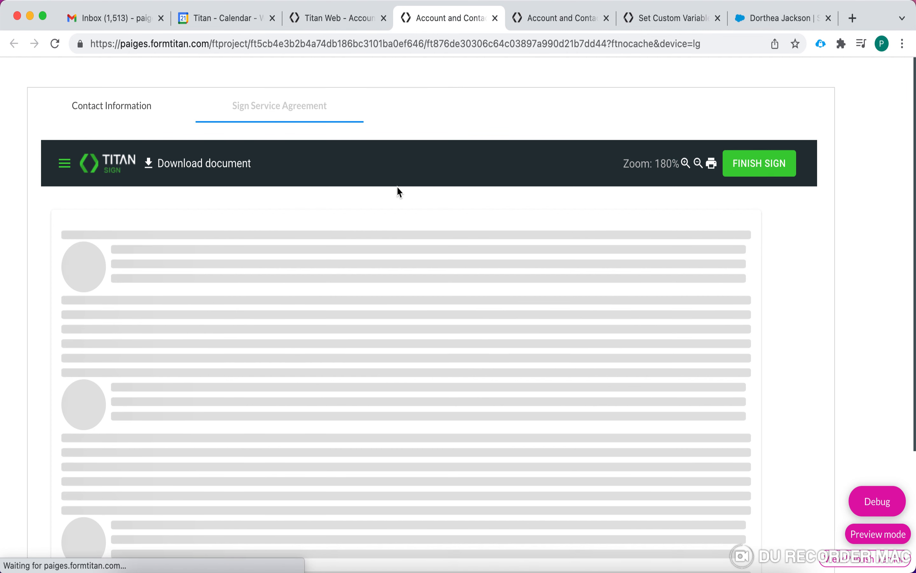
- From the Contact Information tab go to Page 2 and review the Debug list there
click(112, 107)
scroll(235, 309, down, 2)
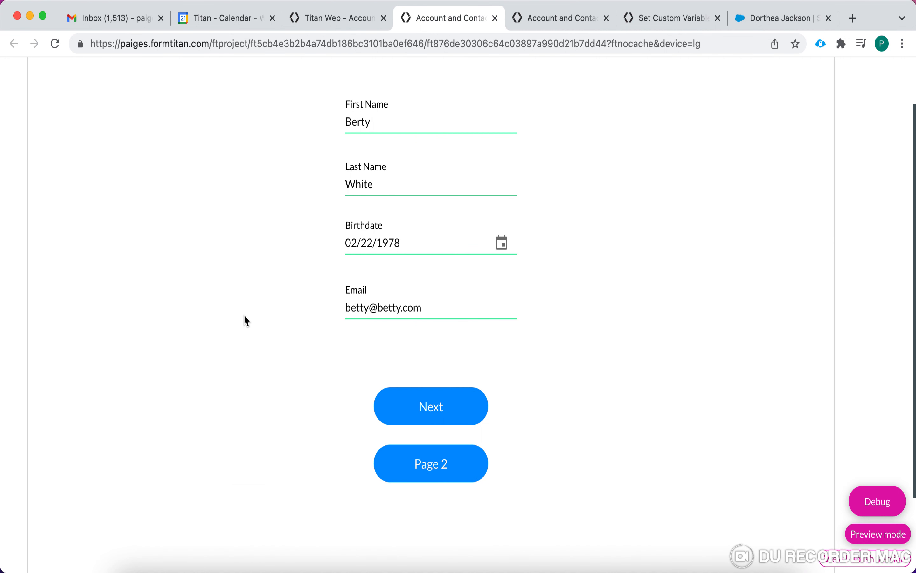
click(426, 482)
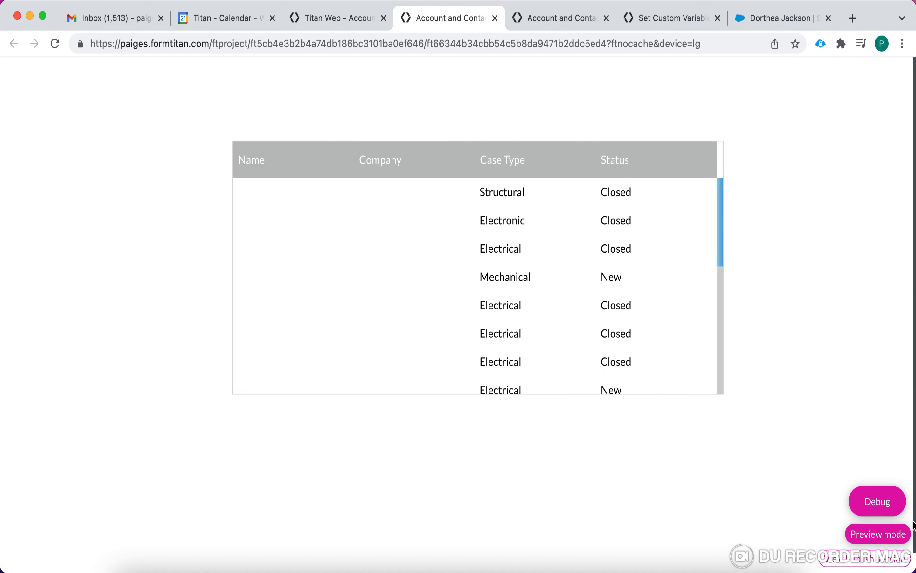
click(866, 510)
scroll(656, 408, down, 6)
scroll(657, 410, down, 3)
scroll(657, 410, up, 1)
scroll(658, 410, down, 4)
scroll(657, 410, up, 10)
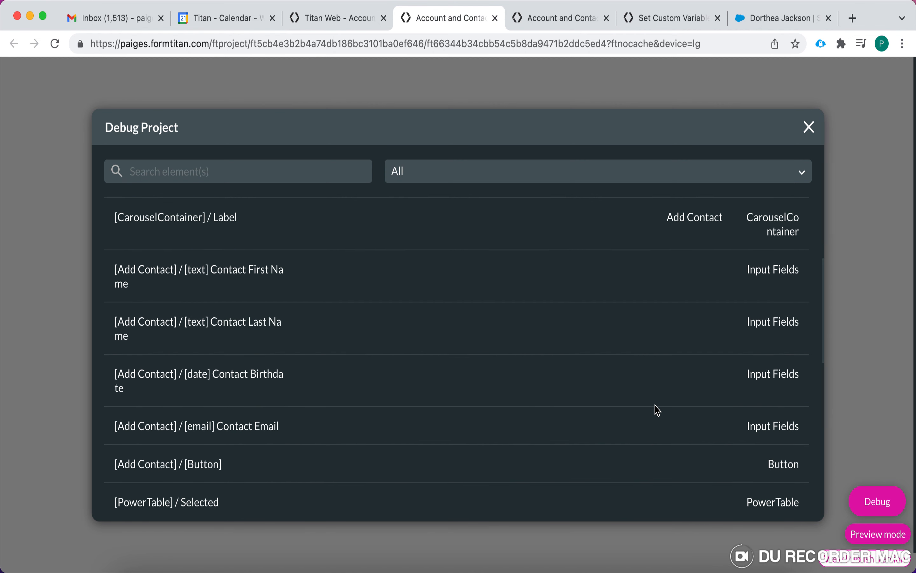
scroll(657, 410, up, 2)
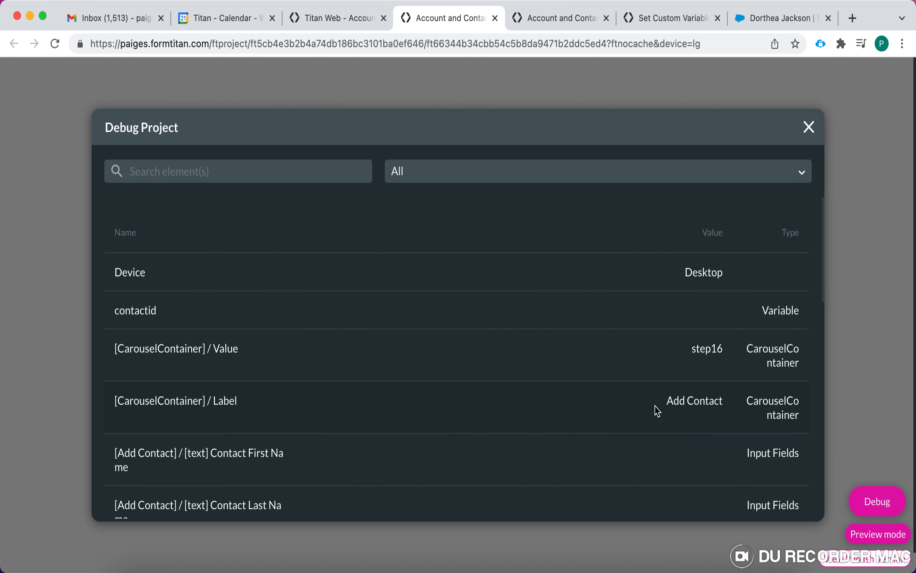
click(809, 128)
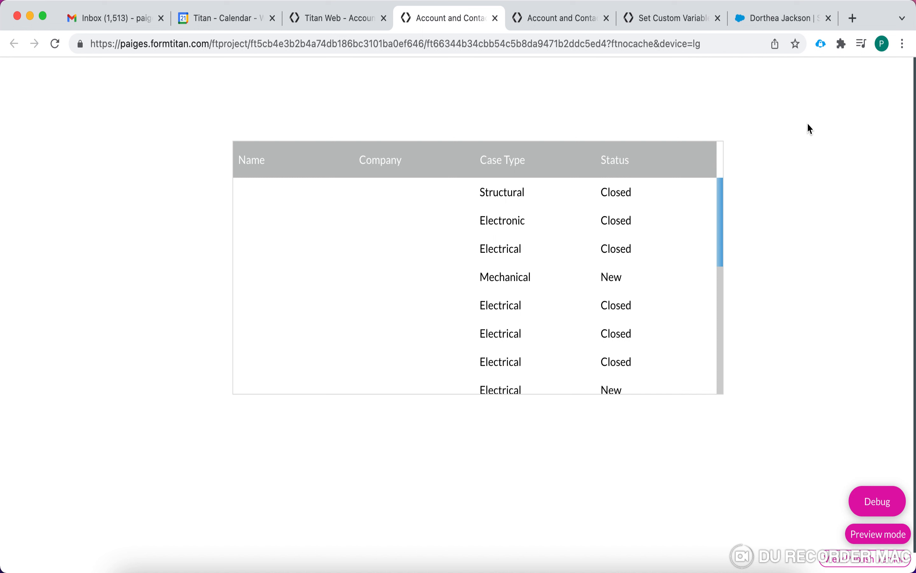